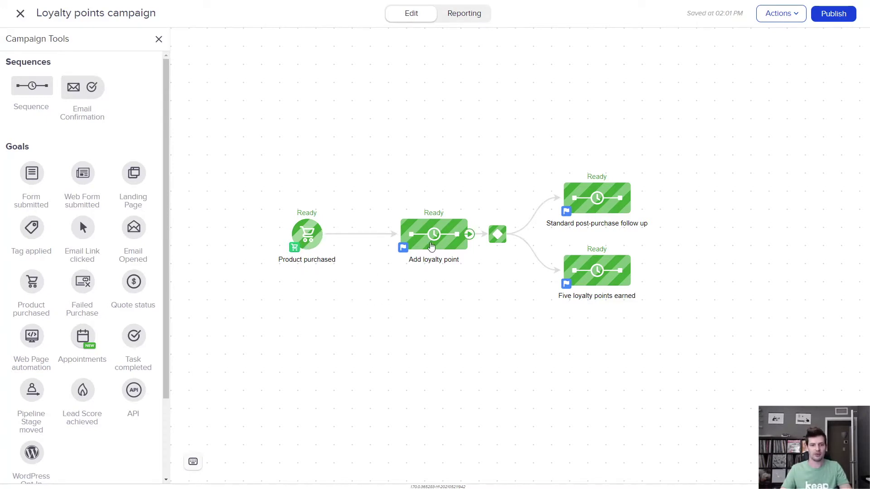
pyautogui.click(438, 245)
pyautogui.click(467, 256)
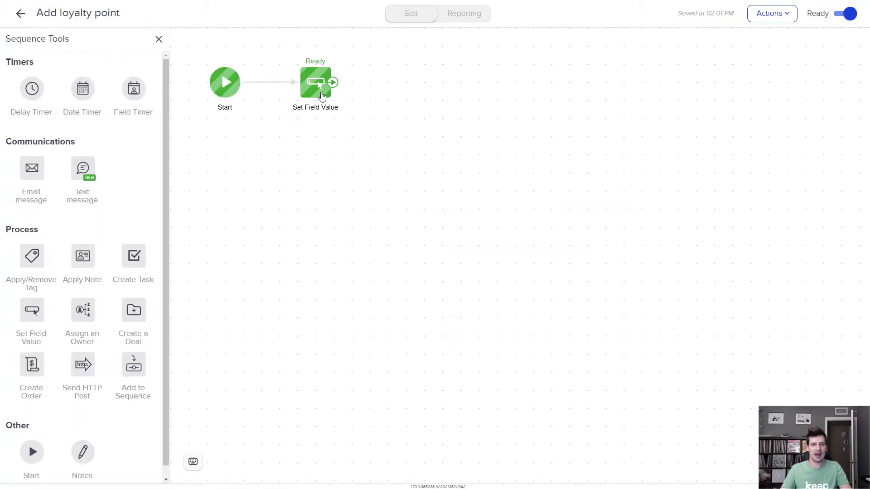
pyautogui.click(313, 99)
pyautogui.click(358, 103)
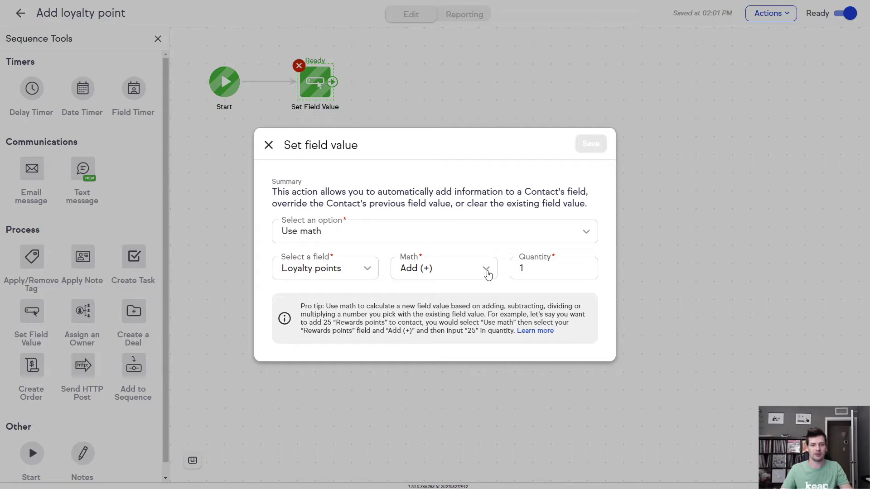
pyautogui.click(487, 275)
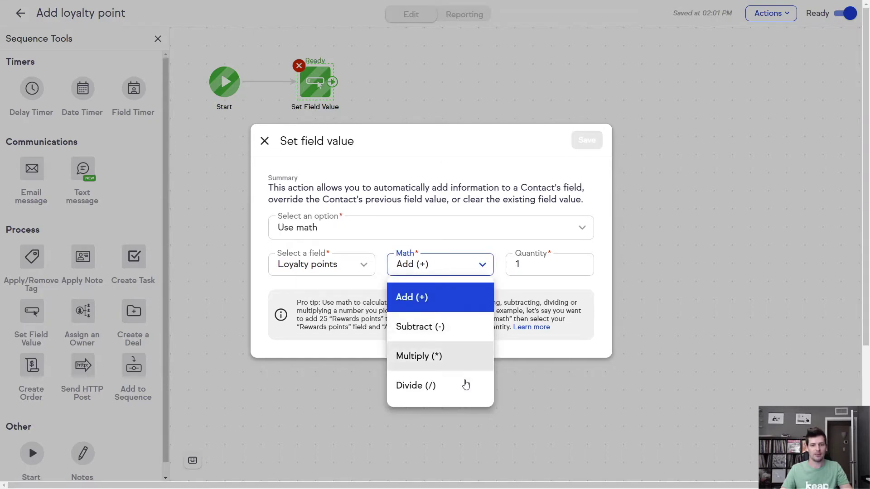
pyautogui.click(510, 184)
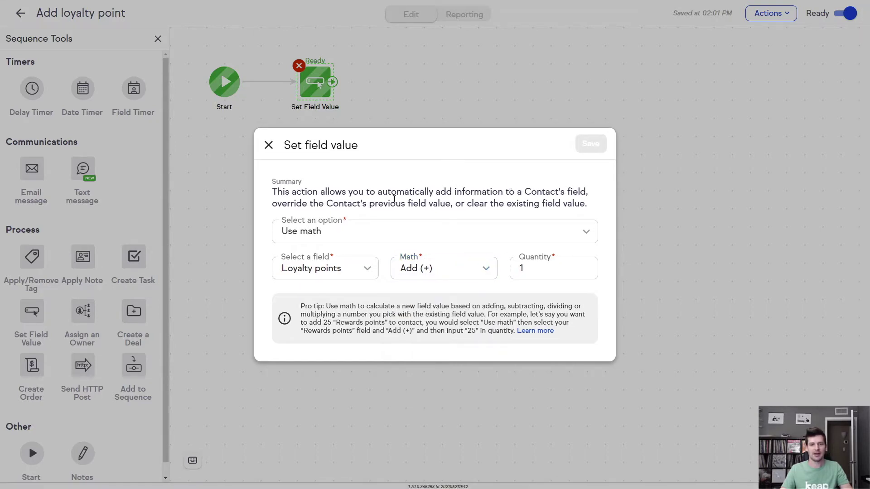
pyautogui.click(269, 145)
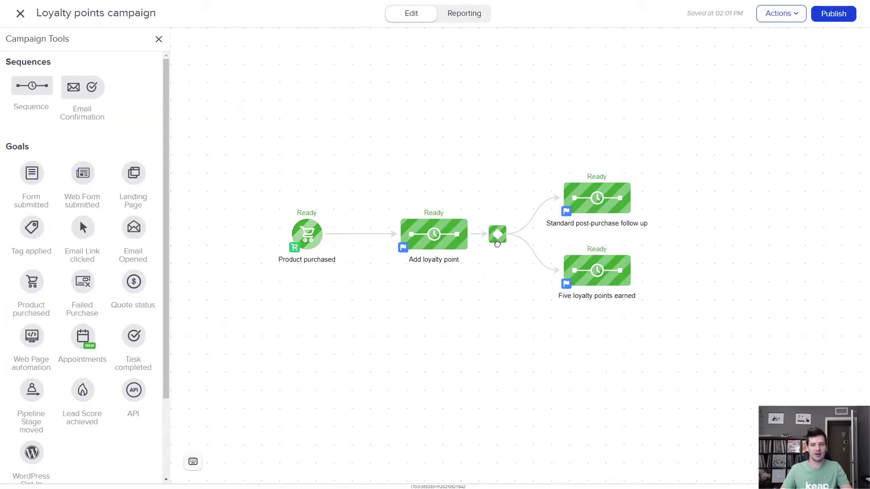
# - Review the decision diamond's branching rules, then return to the campaign canvas
pyautogui.click(498, 235)
pyautogui.click(534, 254)
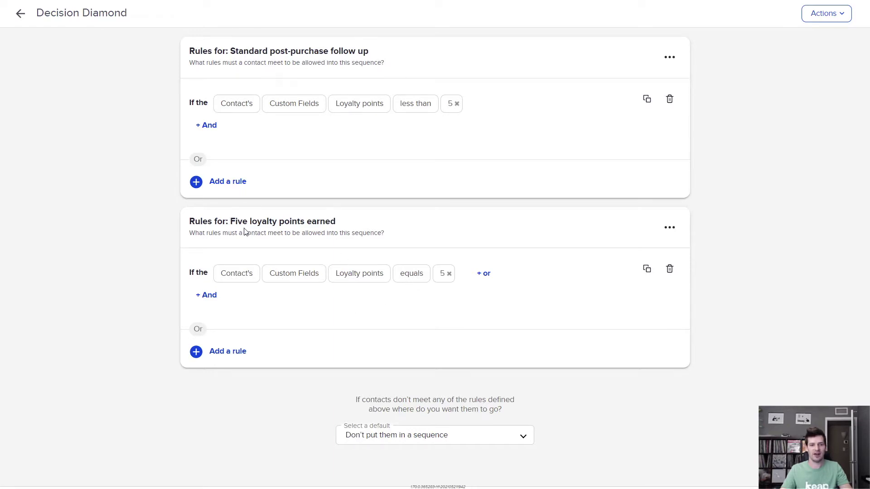
pyautogui.click(16, 16)
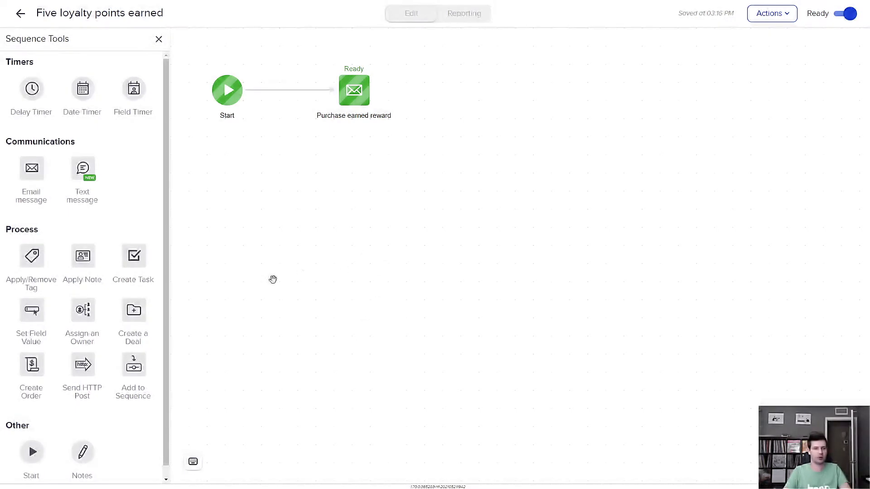
# - Add a Set Field Value step after the reward email that subtracts 5 from Loyalty points
pyautogui.moveTo(28, 310); pyautogui.dragTo(458, 99)
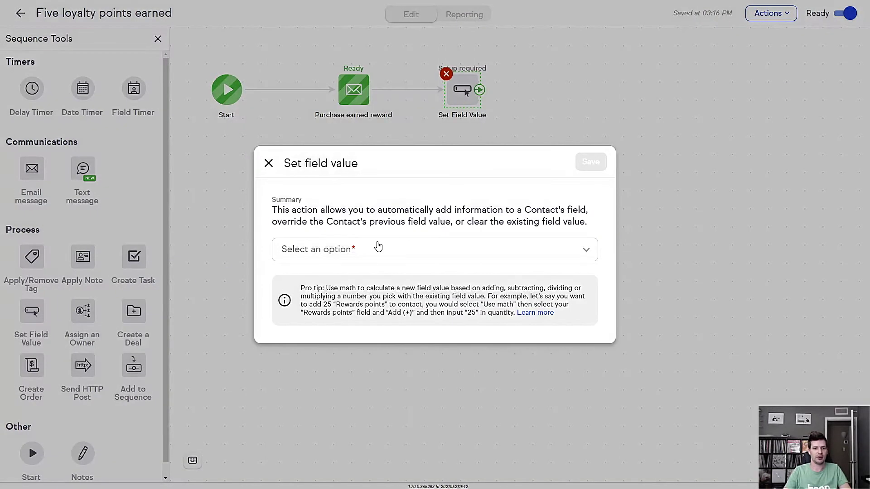
pyautogui.click(379, 246)
pyautogui.scroll(-1, 378, 324)
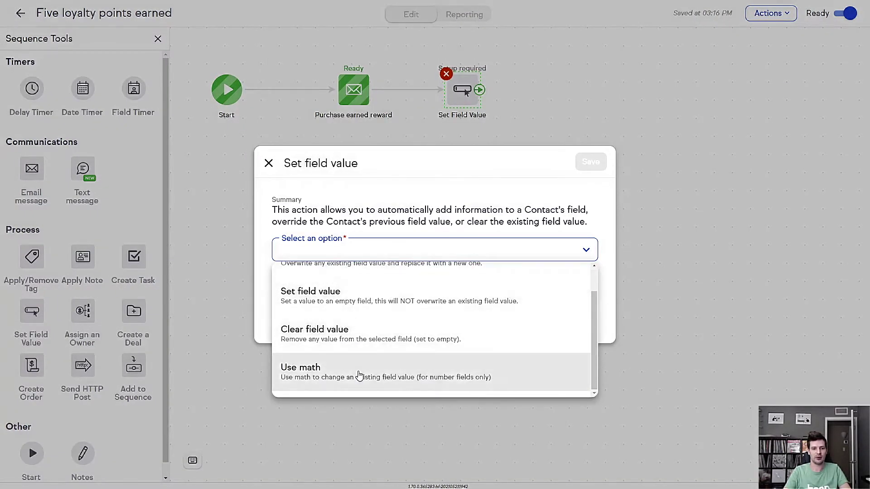
pyautogui.click(358, 376)
pyautogui.click(334, 269)
pyautogui.click(338, 355)
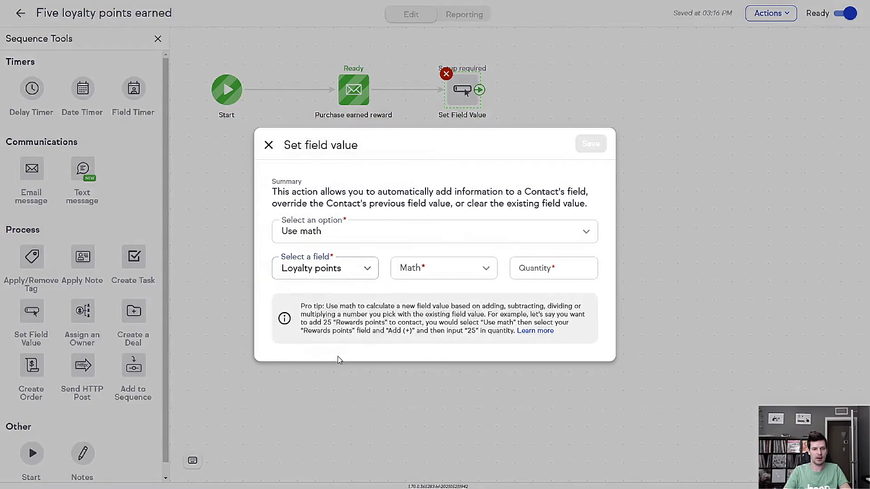
pyautogui.click(431, 272)
pyautogui.click(453, 333)
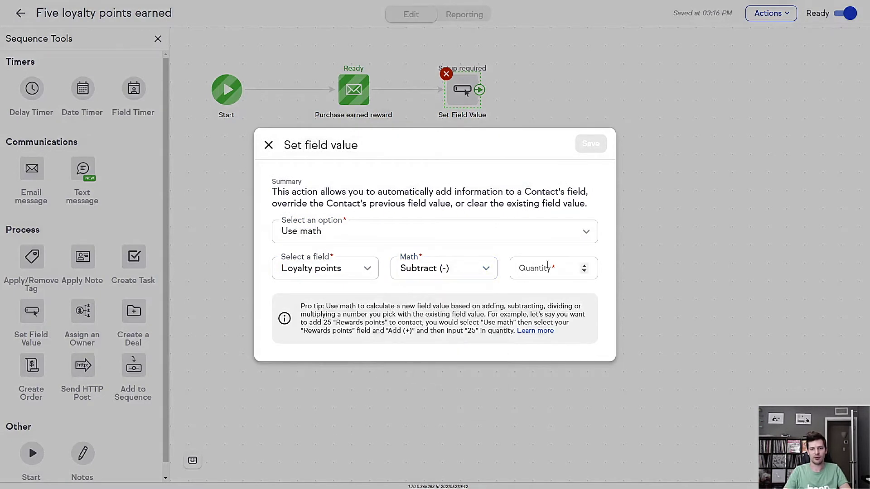
pyautogui.click(548, 265)
pyautogui.write('5')
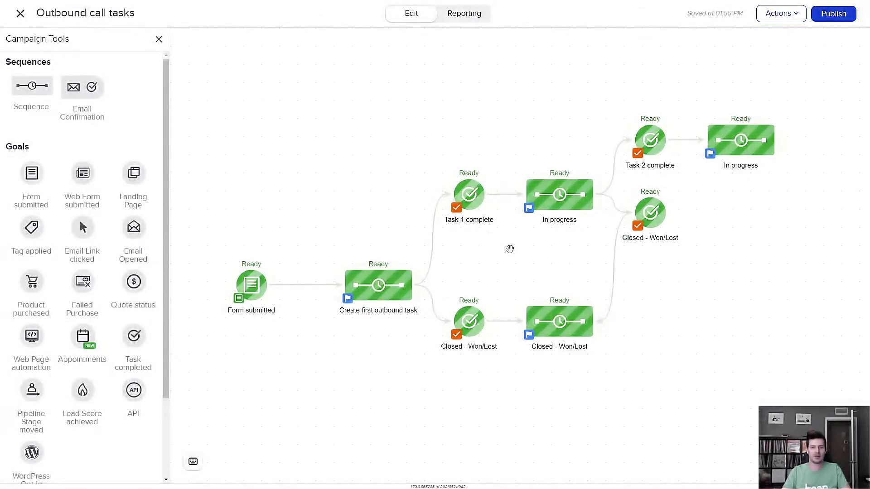
pyautogui.doubleClick(550, 204)
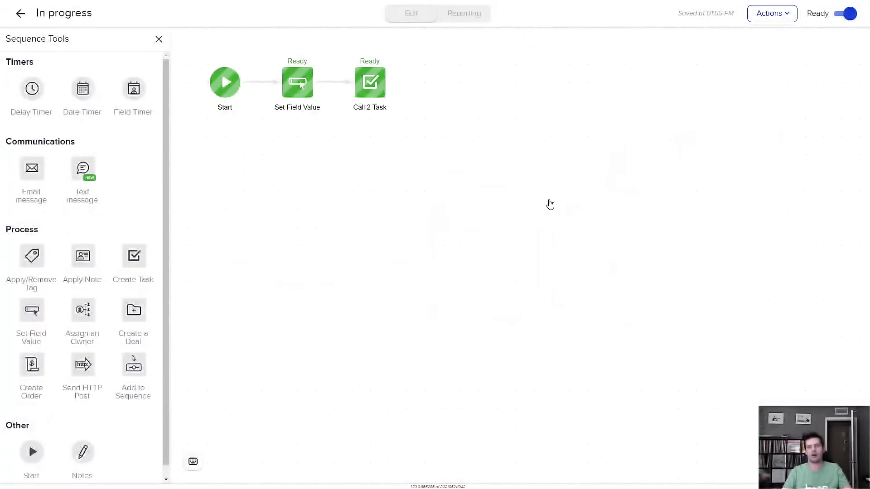
pyautogui.click(291, 92)
pyautogui.click(335, 105)
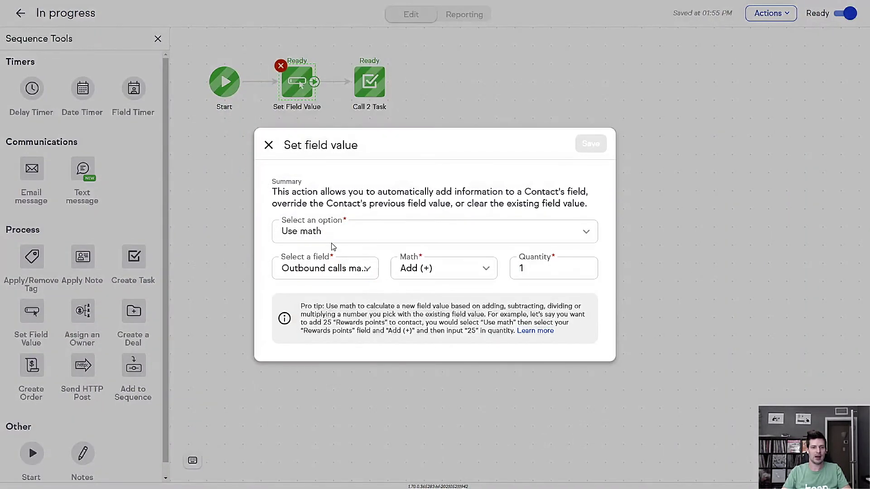
pyautogui.click(367, 272)
pyautogui.click(350, 389)
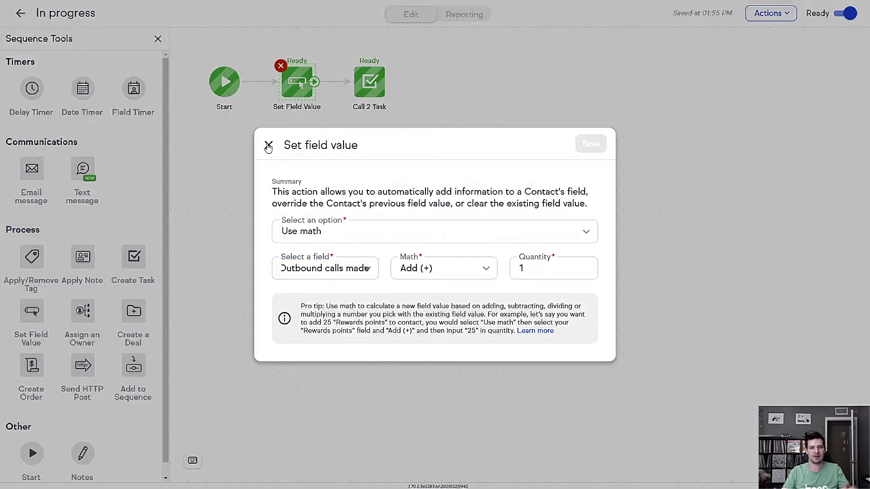
pyautogui.click(268, 145)
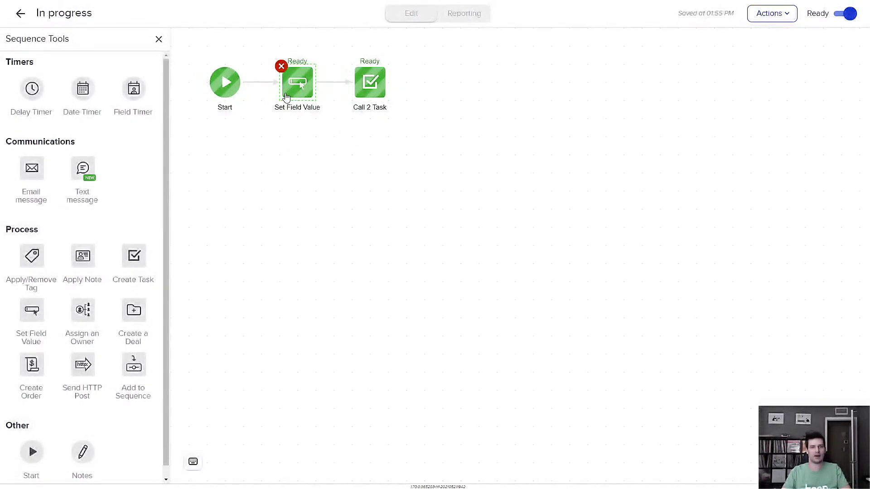
pyautogui.click(20, 12)
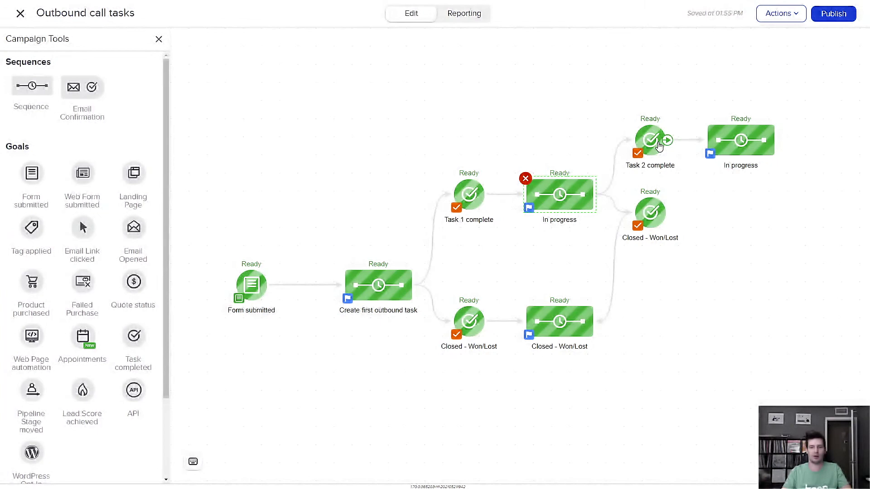
pyautogui.doubleClick(542, 326)
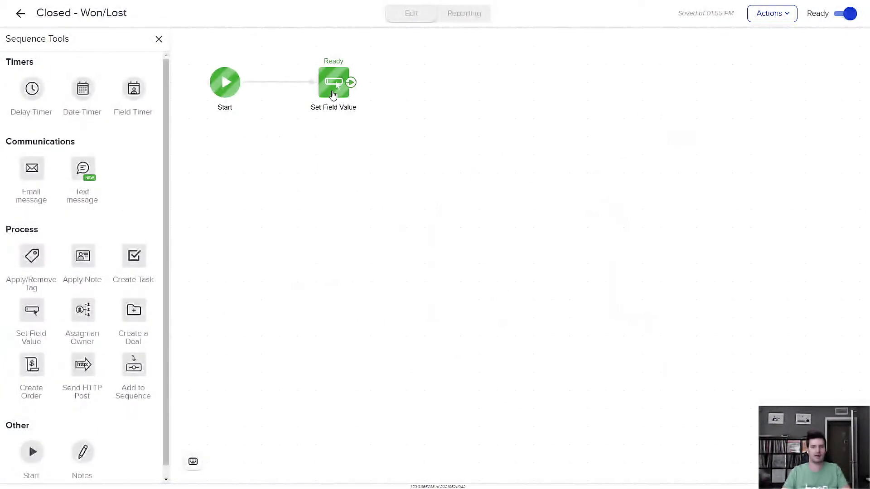
pyautogui.click(334, 82)
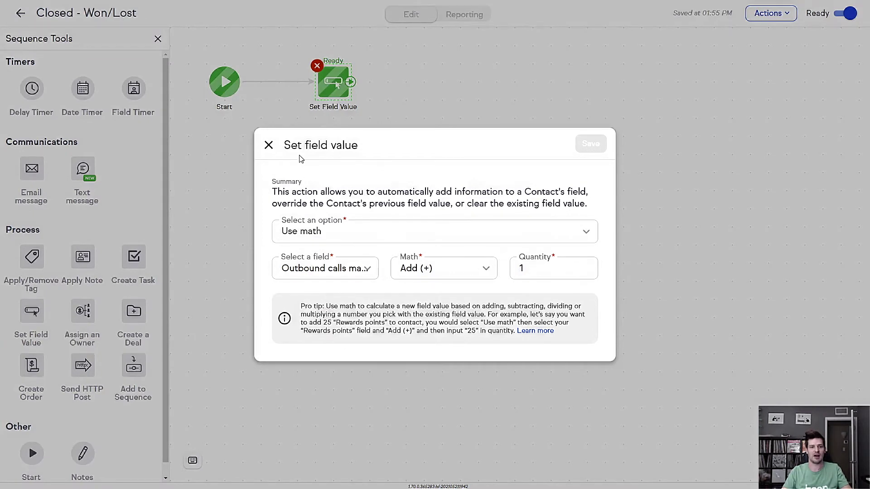
pyautogui.click(268, 145)
pyautogui.click(20, 13)
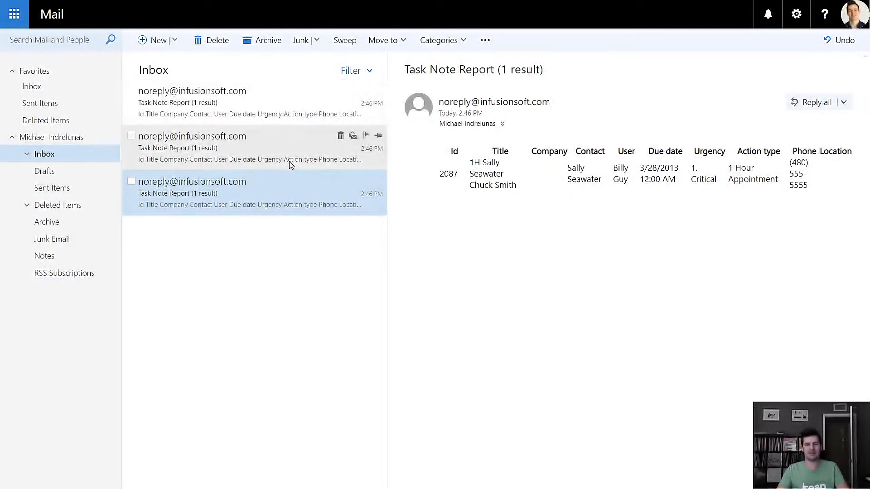
# - Read the first and second Task Note Report emails in the Inbox
pyautogui.click(297, 107)
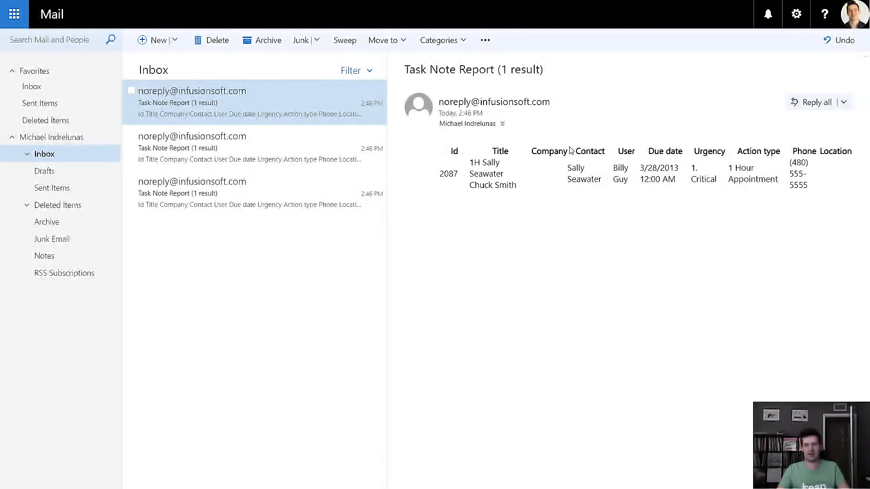
pyautogui.click(303, 142)
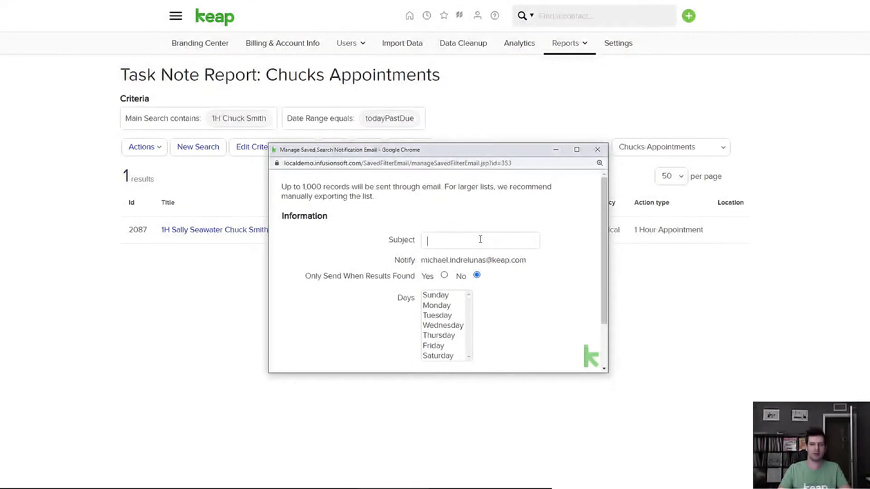
# - Set the saved search email subject to 'Weekly hot leads' and send it now
pyautogui.write('eekly hot leads')
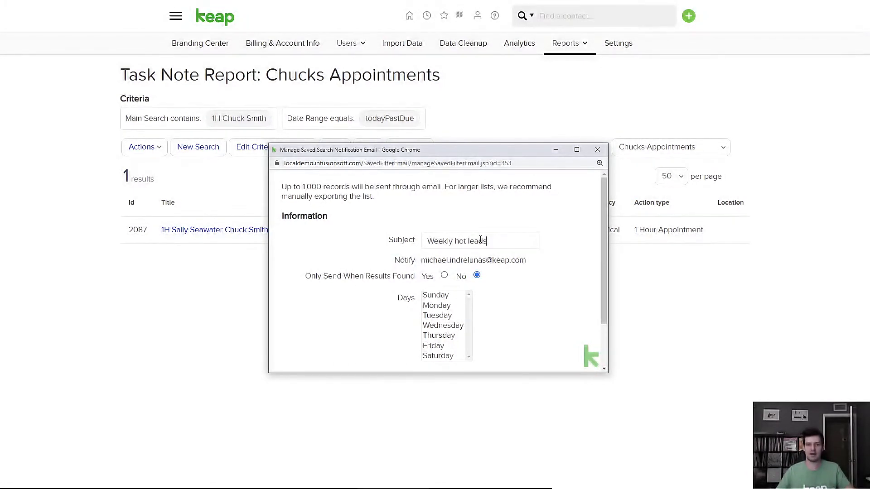
pyautogui.scroll(-1, 484, 232)
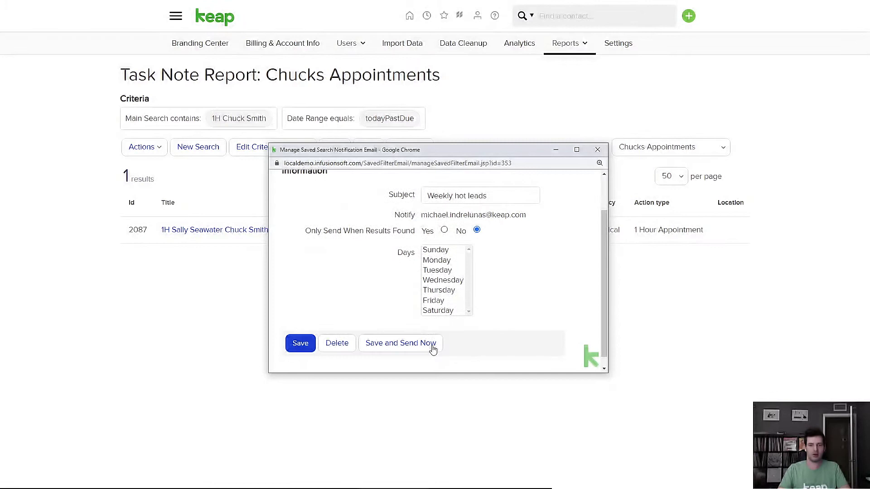
pyautogui.click(431, 346)
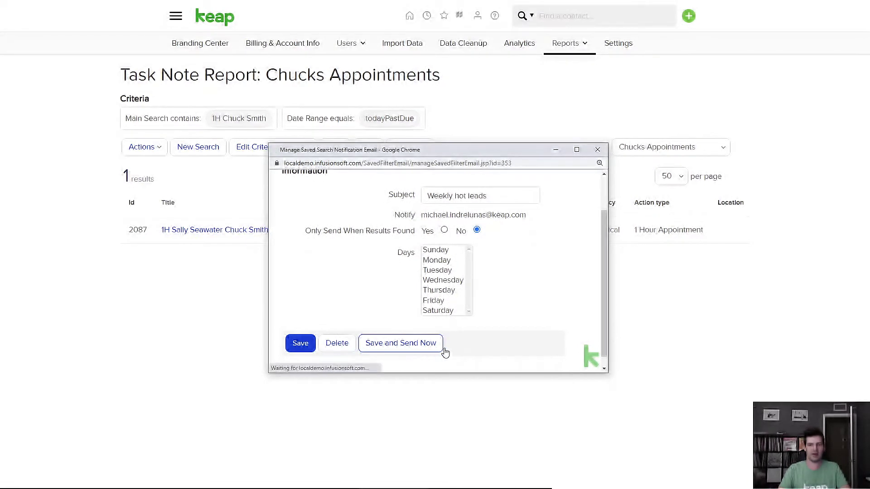
# - Email the saved search again with the subject 'Weekly cold leads'
pyautogui.click(409, 147)
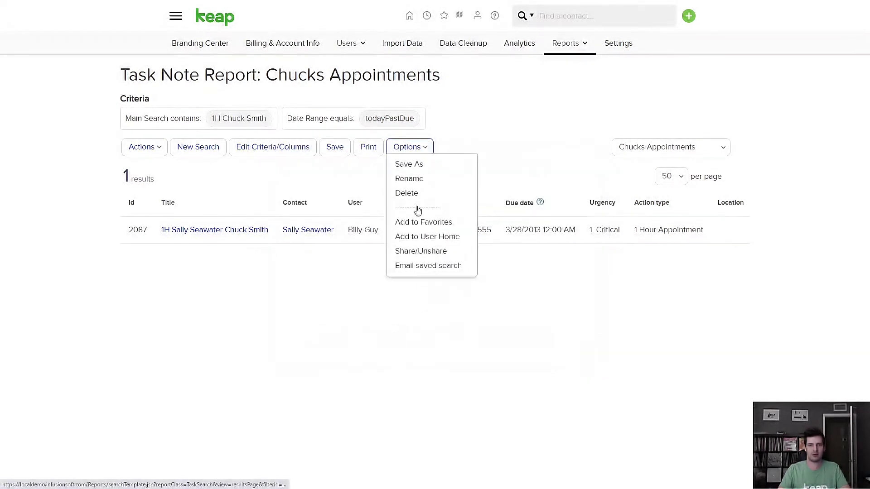
pyautogui.click(423, 267)
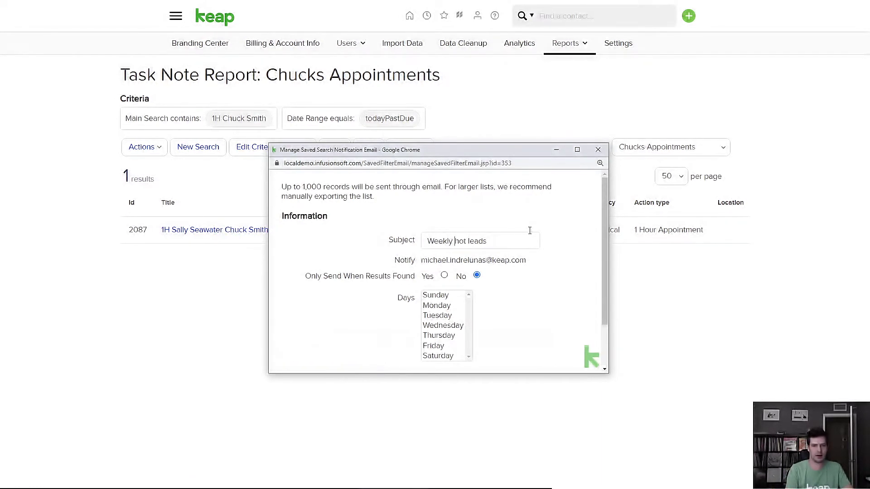
pyautogui.write('cold')
pyautogui.scroll(-2, 441, 243)
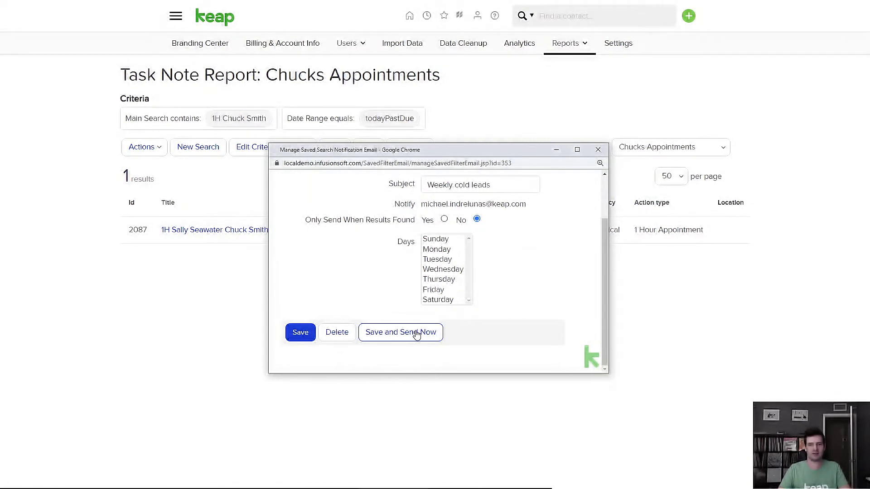
pyautogui.click(416, 334)
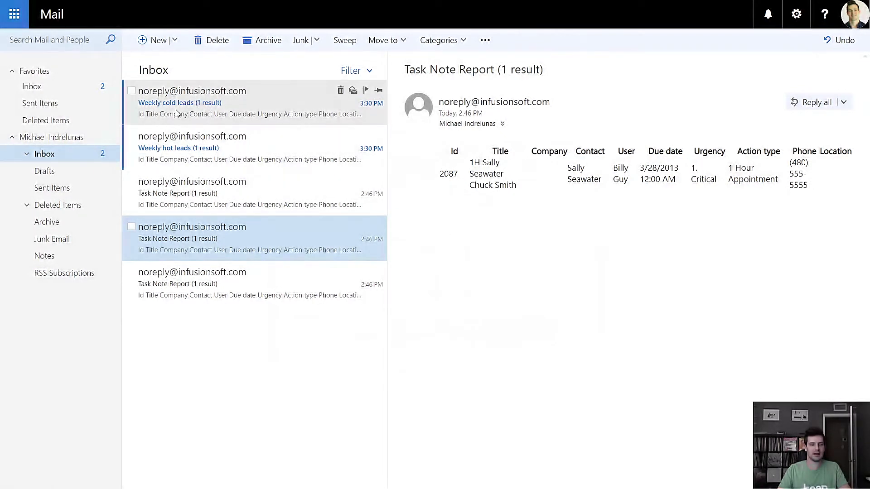
# - Open the Weekly hot leads and Weekly cold leads emails in the reading pane
pyautogui.click(201, 157)
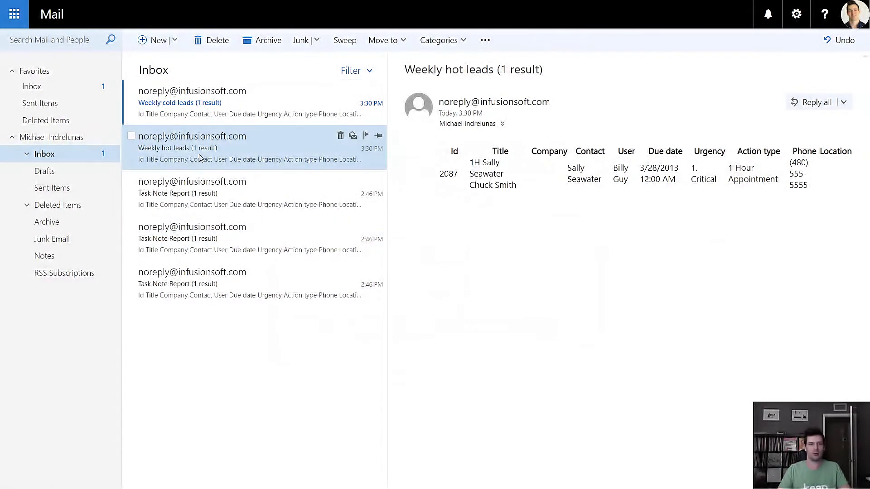
pyautogui.click(199, 122)
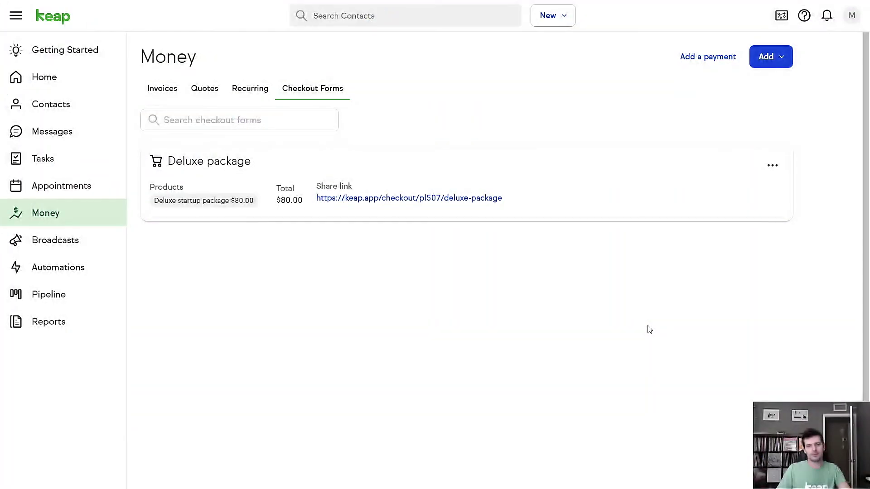
# - Create a checkout form with Deluxe startup package and Recurring consulting fees
pyautogui.click(773, 62)
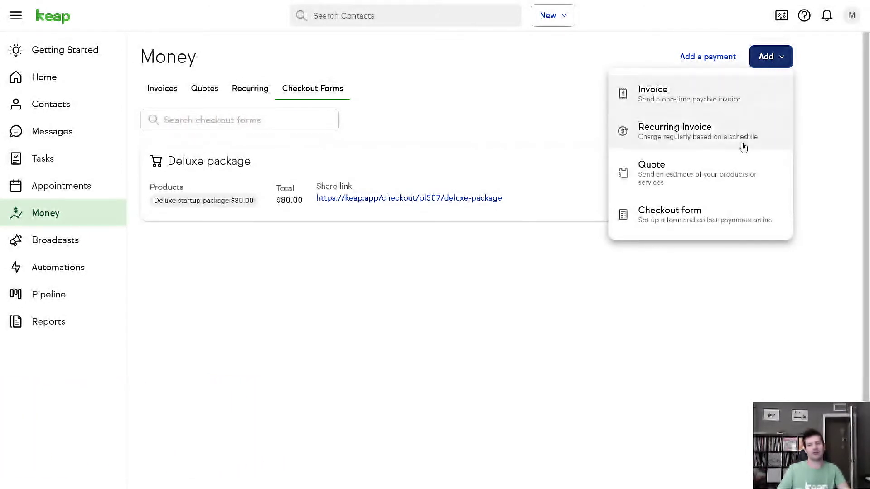
pyautogui.click(733, 213)
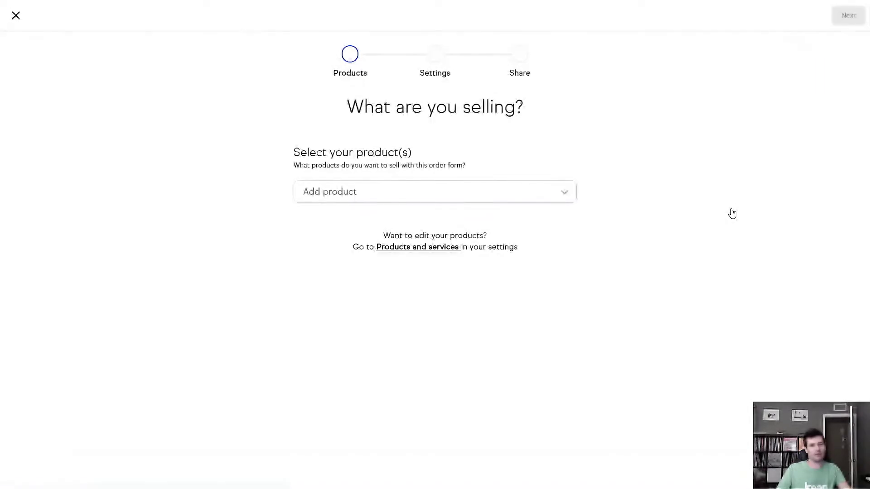
pyautogui.click(565, 190)
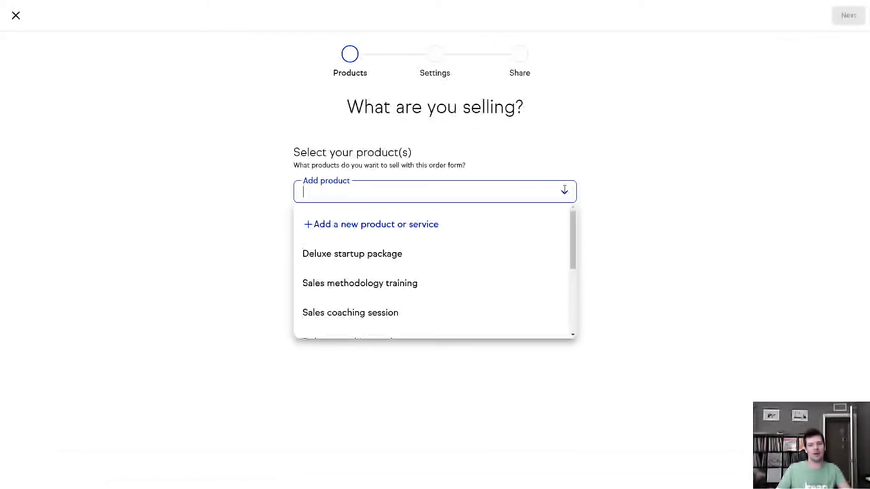
pyautogui.click(502, 256)
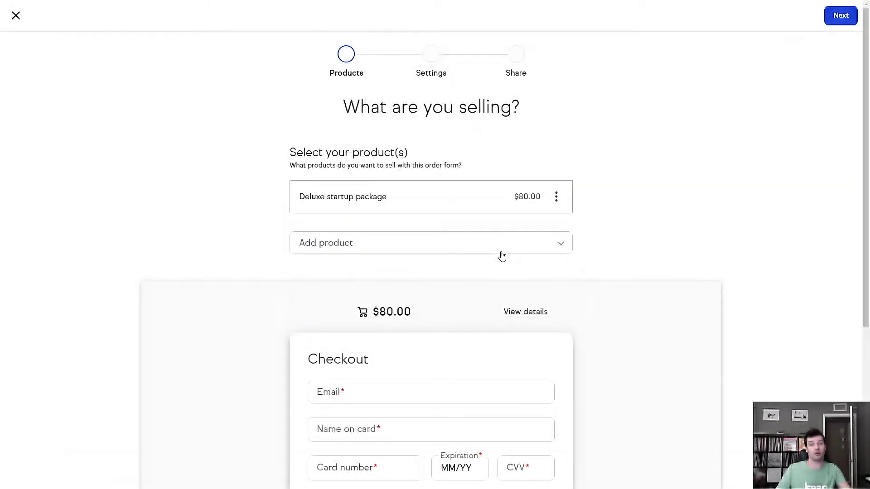
pyautogui.click(562, 242)
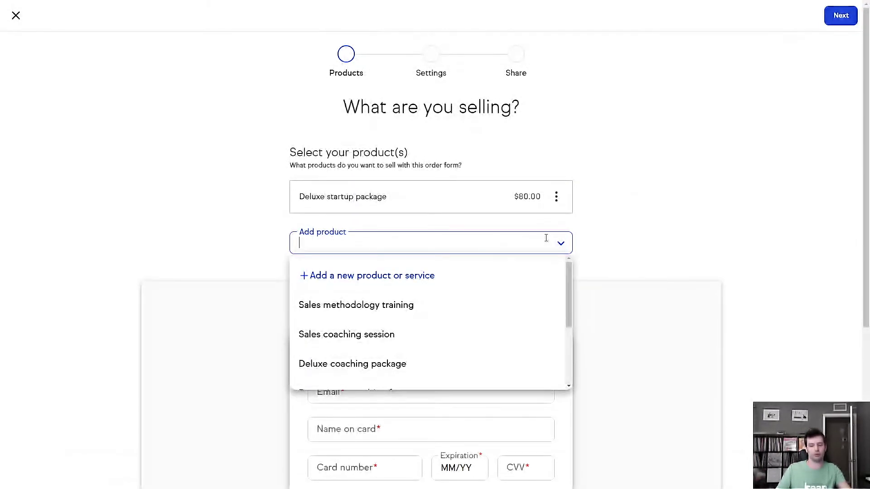
pyautogui.scroll(-3, 466, 334)
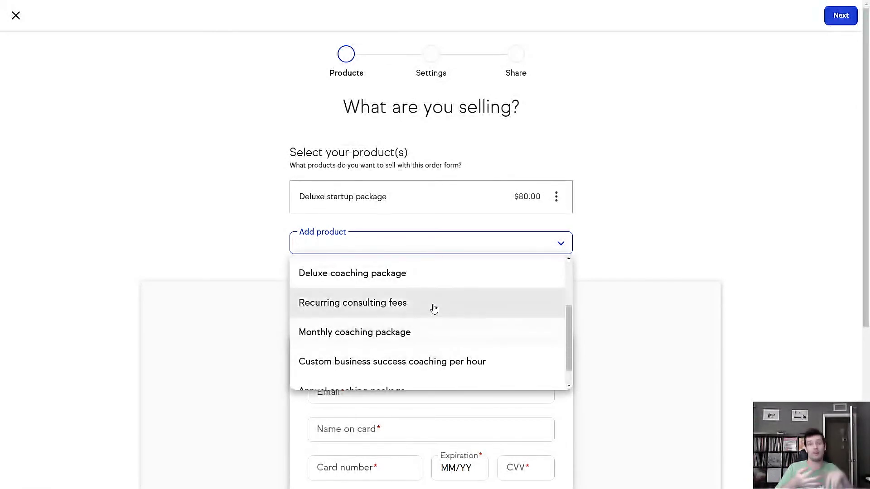
pyautogui.click(431, 303)
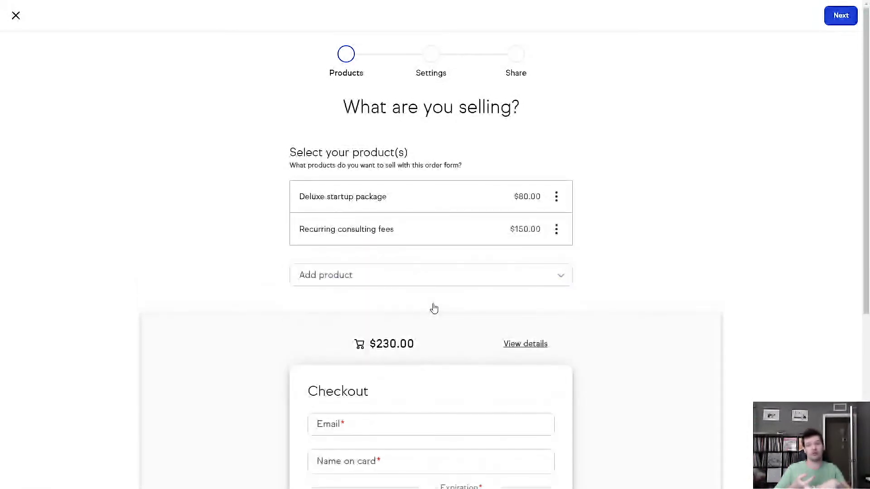
# - Make Recurring consulting fees bill monthly, ending after 12 payments
pyautogui.click(556, 231)
pyautogui.click(549, 258)
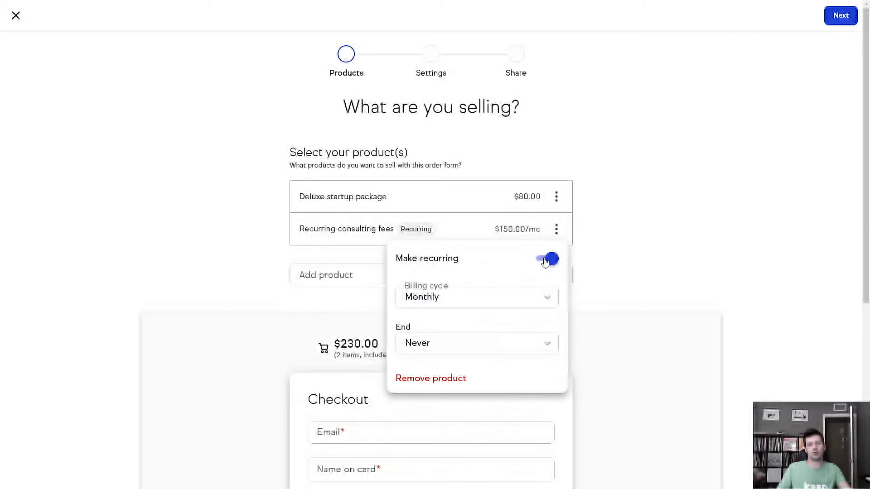
pyautogui.click(535, 342)
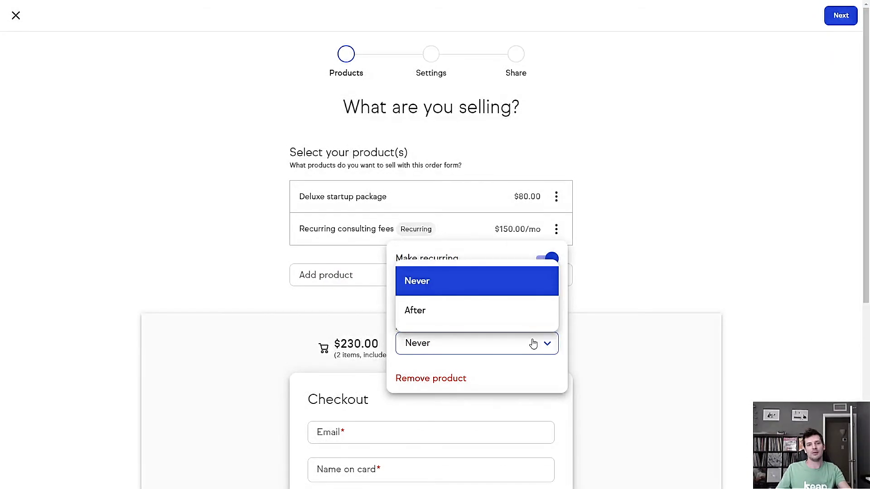
pyautogui.click(497, 311)
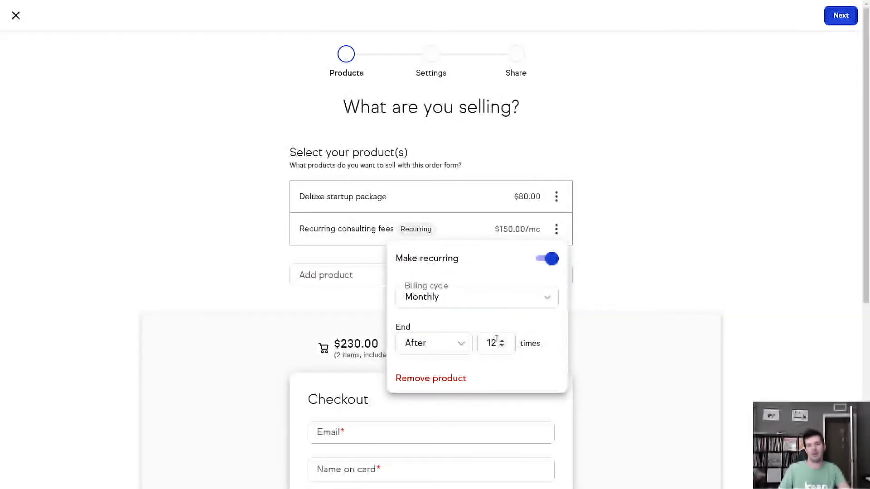
pyautogui.click(635, 284)
# - Add Custom business success coaching per hour as the third product
pyautogui.click(560, 276)
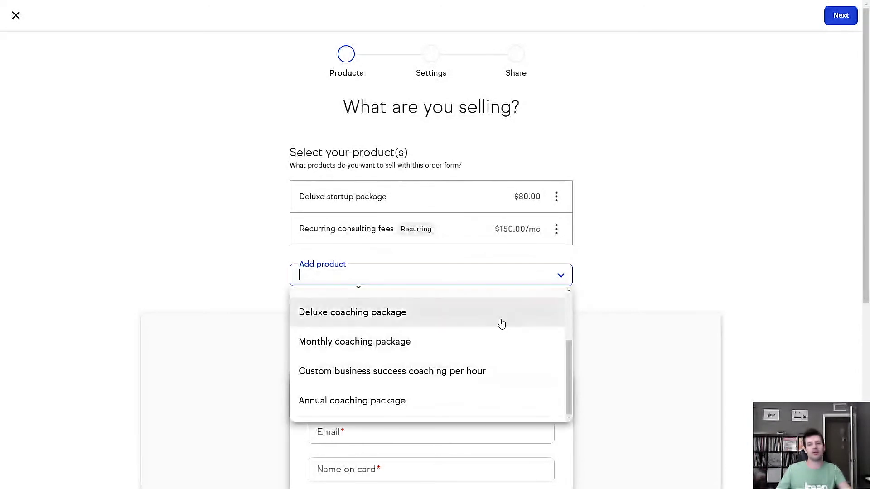
pyautogui.scroll(-1, 498, 329)
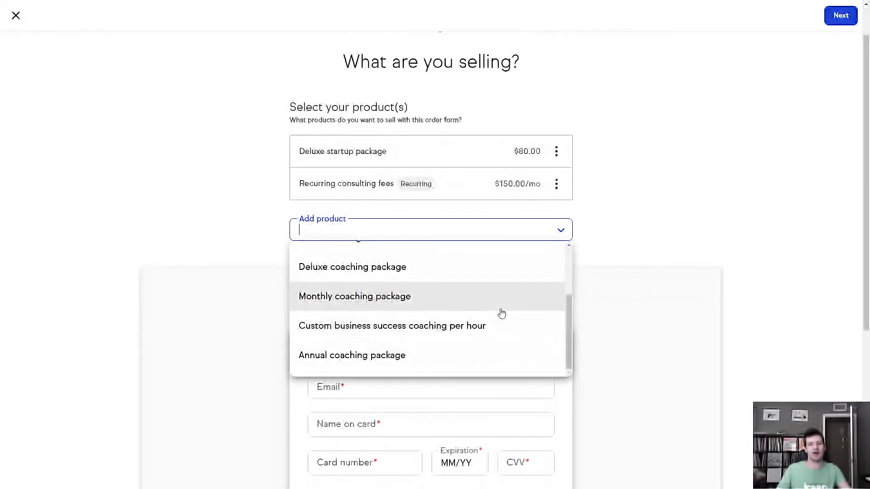
pyautogui.click(501, 323)
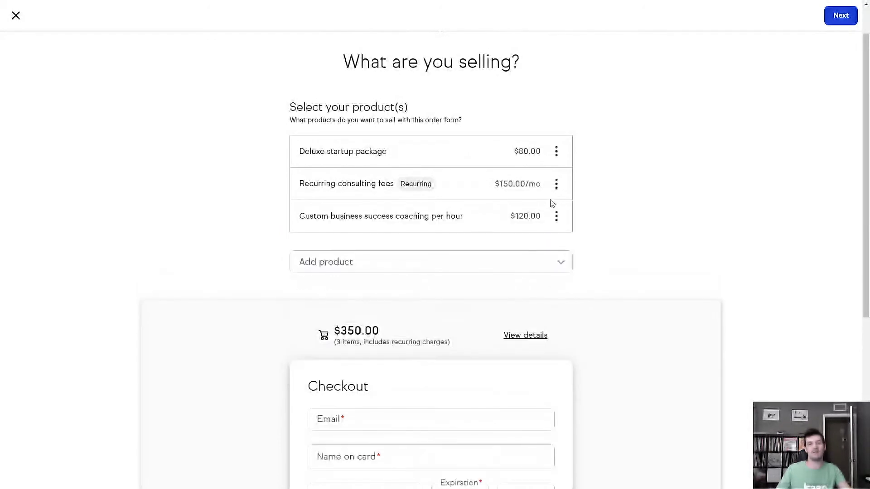
pyautogui.scroll(-1, 585, 284)
pyautogui.scroll(-4, 621, 200)
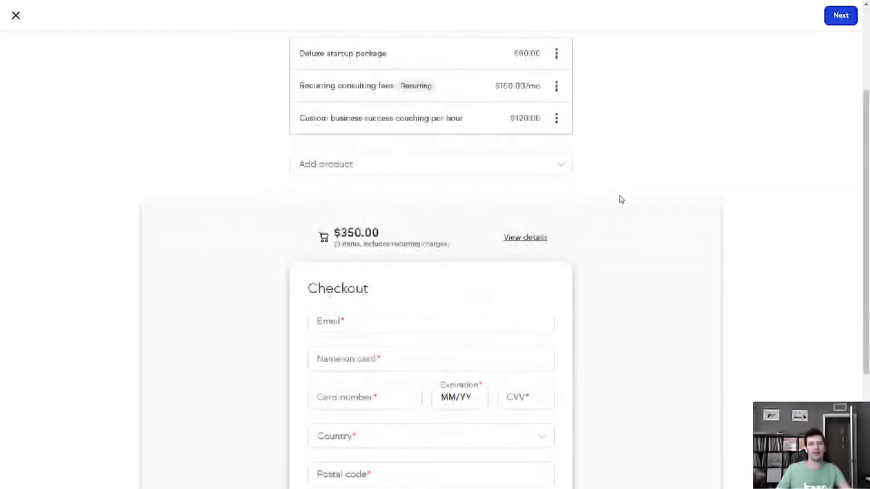
pyautogui.scroll(-1, 624, 203)
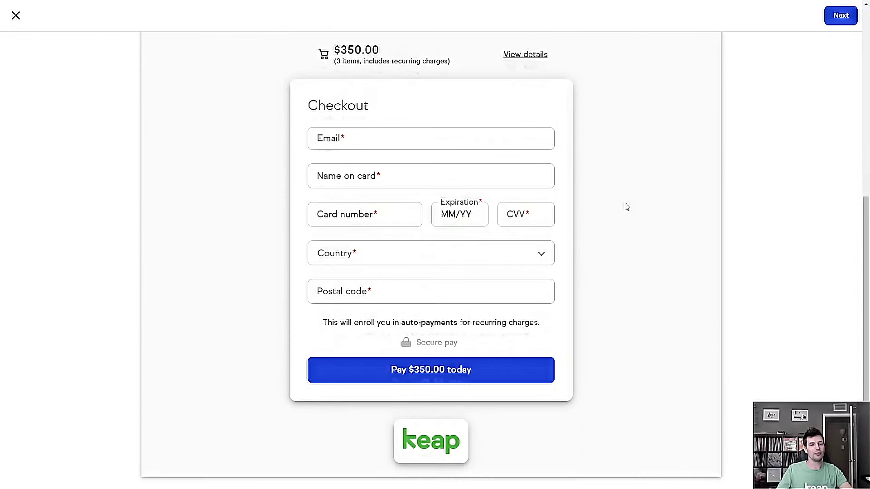
pyautogui.scroll(7, 634, 198)
pyautogui.click(839, 16)
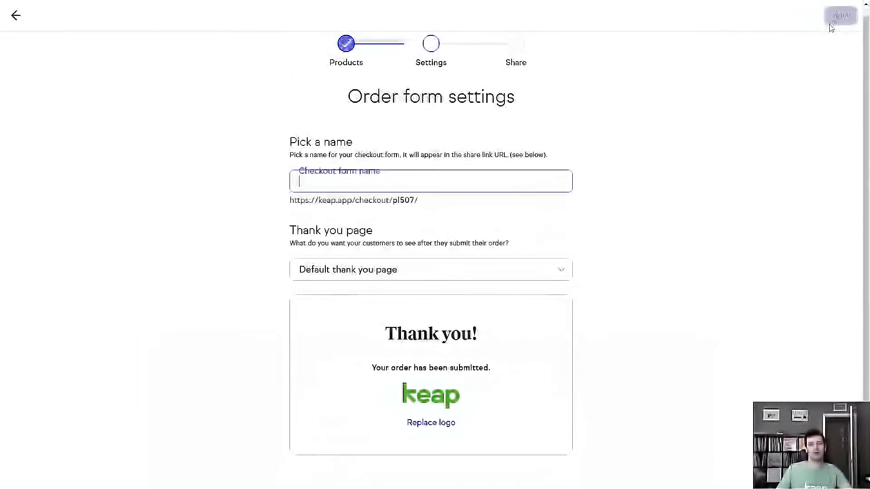
pyautogui.write('Ann')
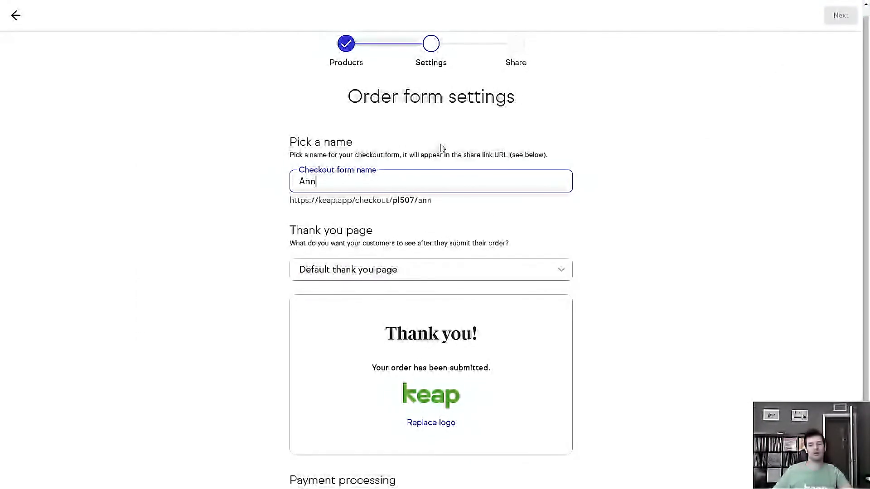
pyautogui.write('ual coaching package')
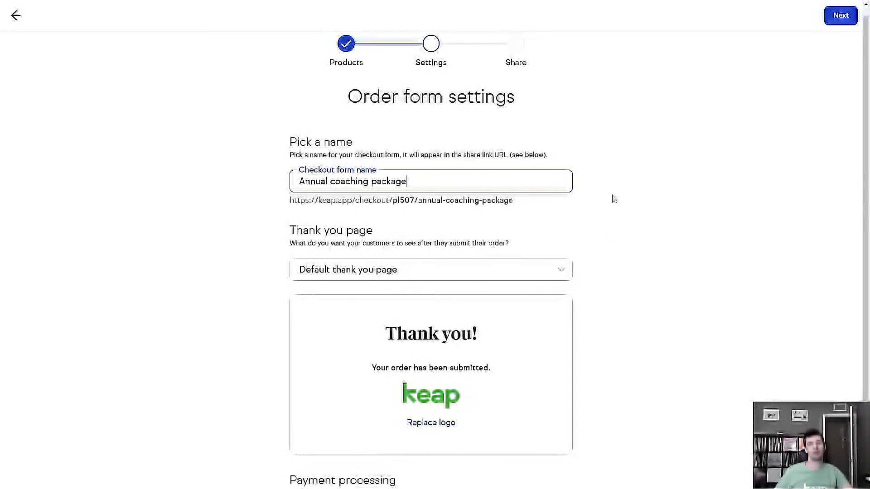
pyautogui.scroll(-1, 616, 204)
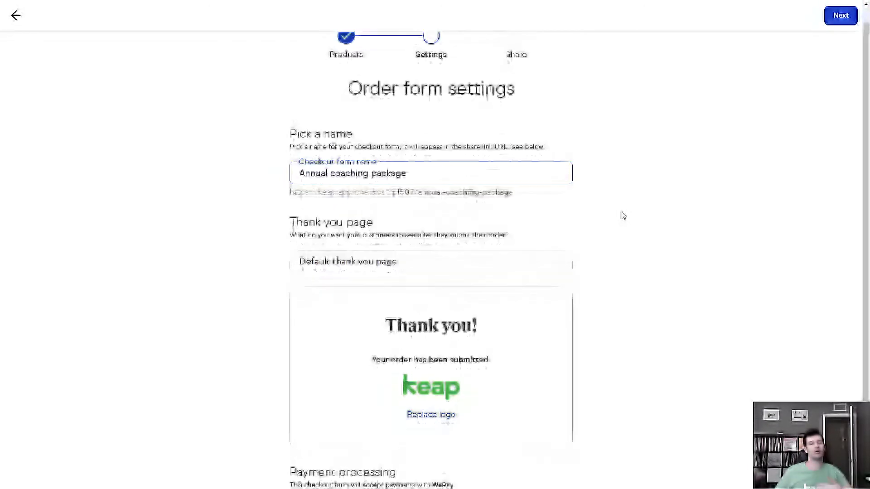
pyautogui.click(561, 226)
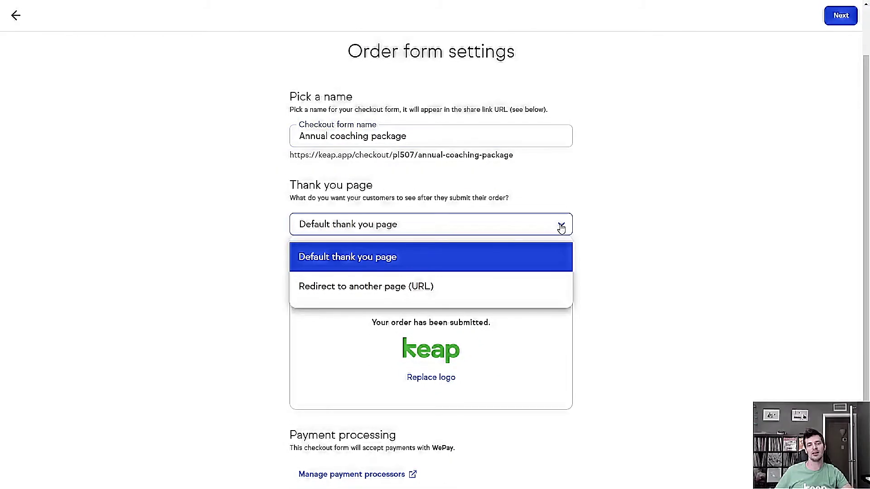
pyautogui.click(541, 289)
pyautogui.click(416, 313)
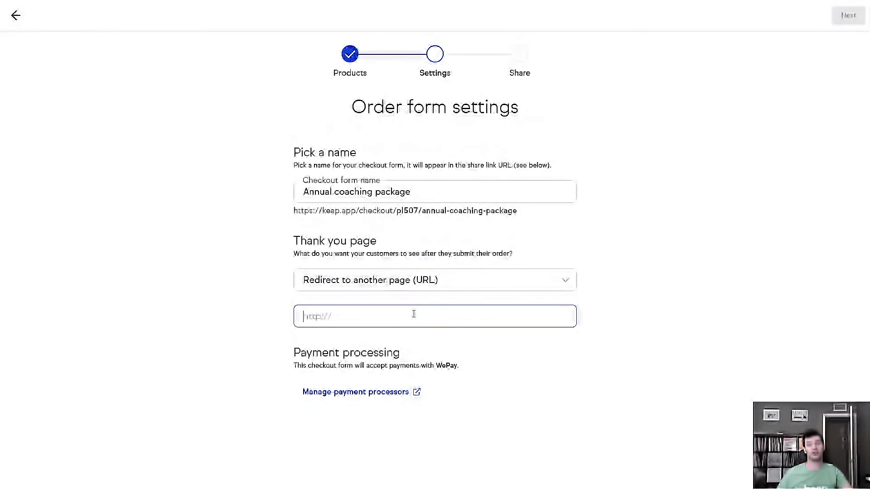
pyautogui.write('https:')
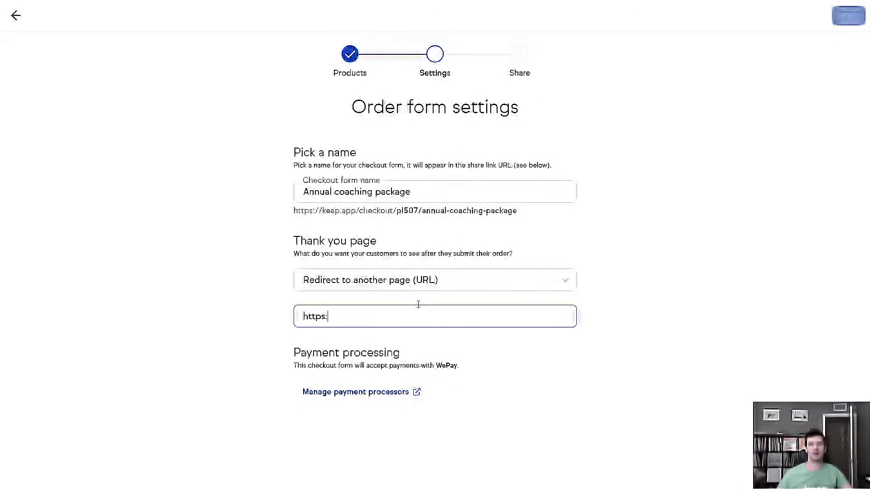
pyautogui.write('//keap.com')
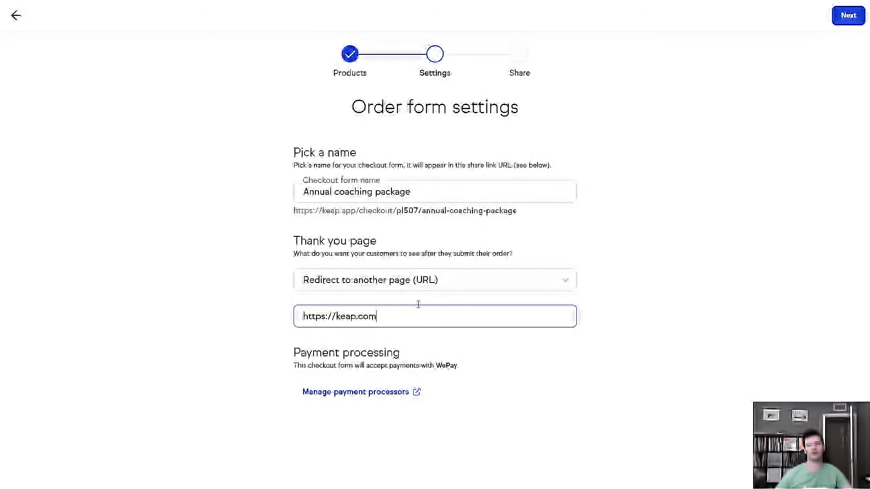
# - Save the settings and preview the checkout form with order details expanded
pyautogui.click(848, 16)
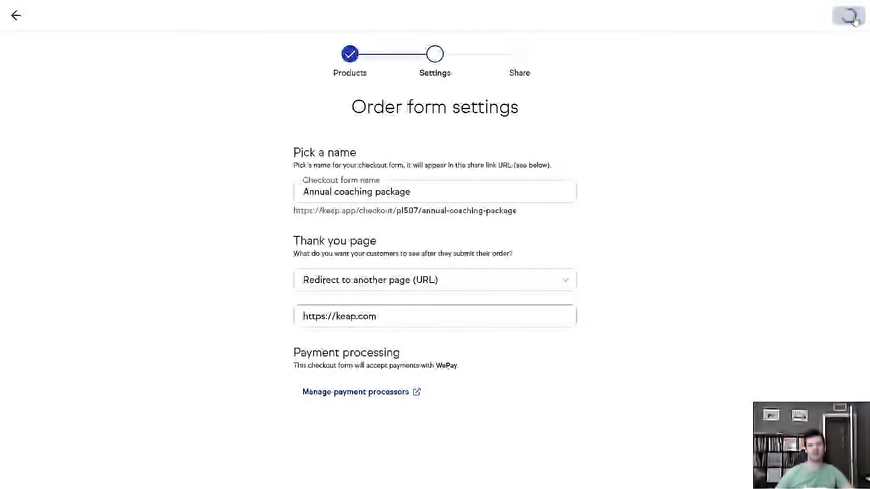
pyautogui.click(477, 265)
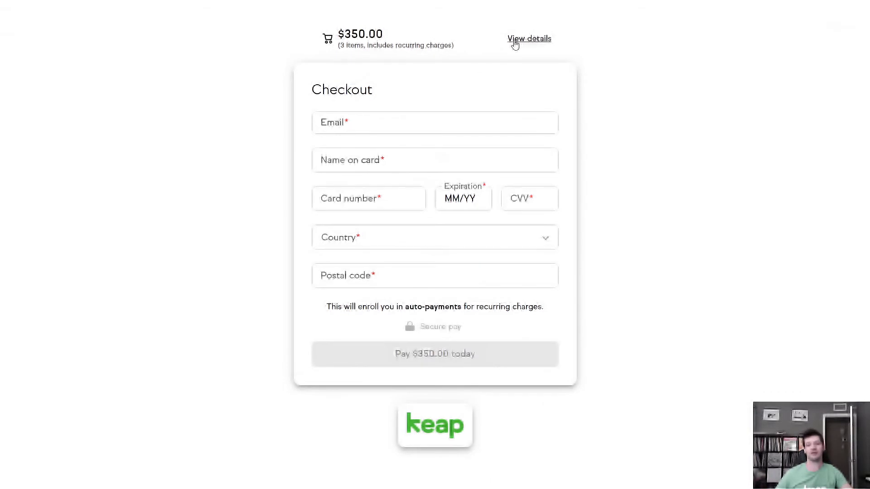
pyautogui.click(517, 41)
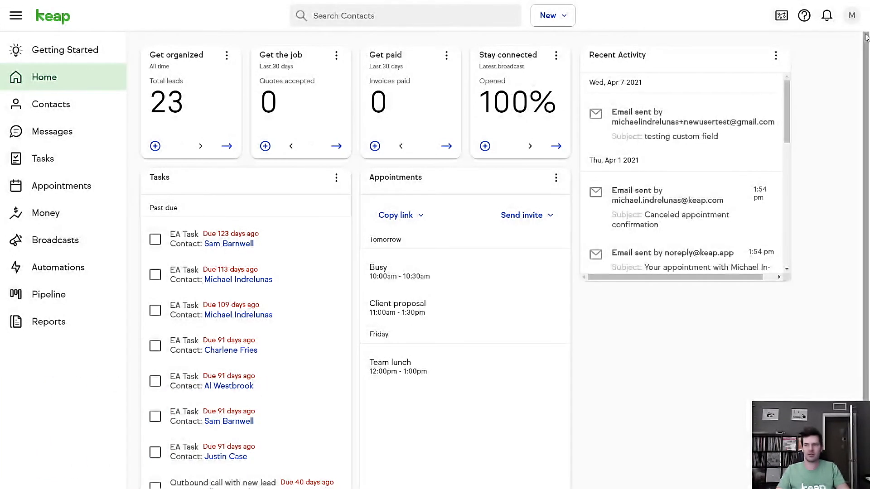
# - Open and then close the account menu from the dashboard
pyautogui.click(856, 22)
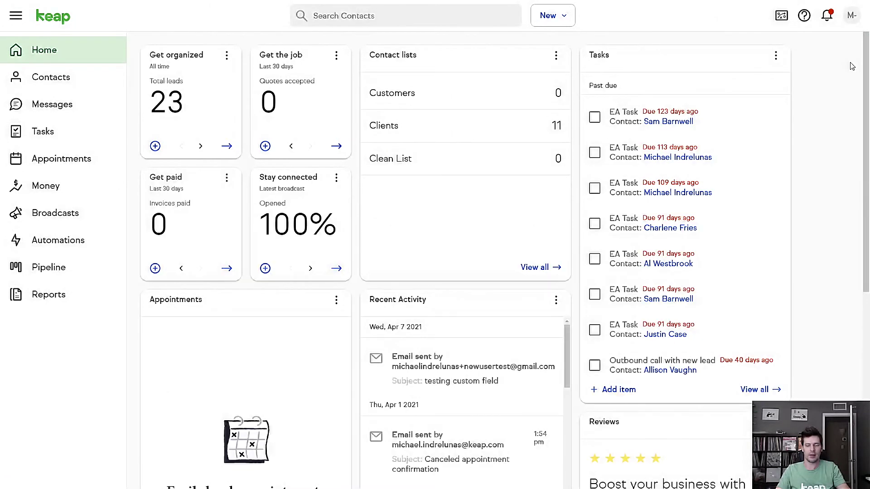
pyautogui.click(854, 24)
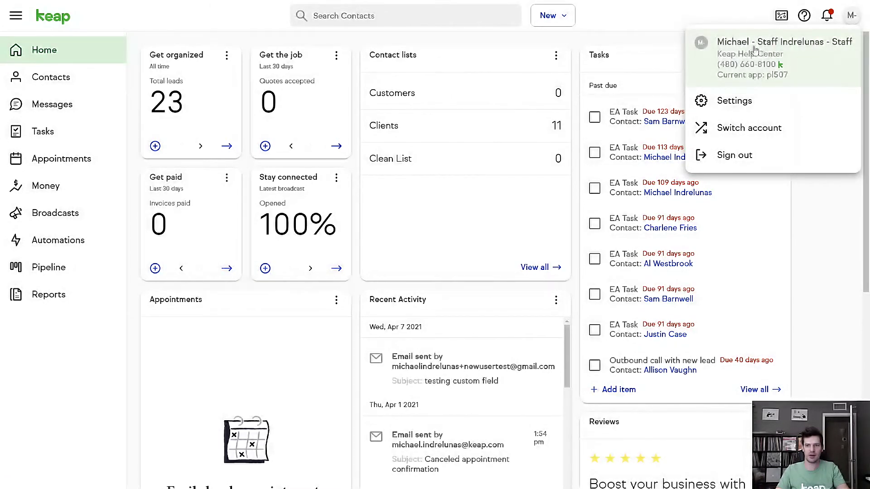
pyautogui.click(829, 296)
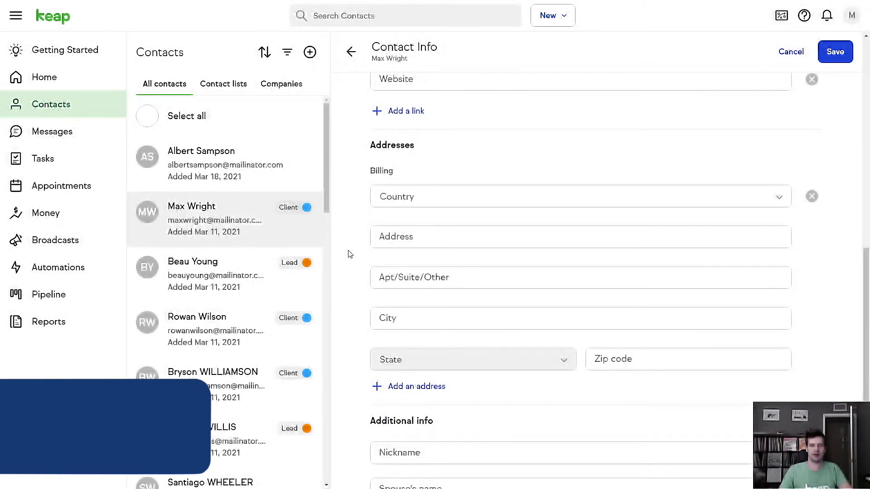
# - Choose United States as billing country and Arizona as billing state
pyautogui.click(406, 200)
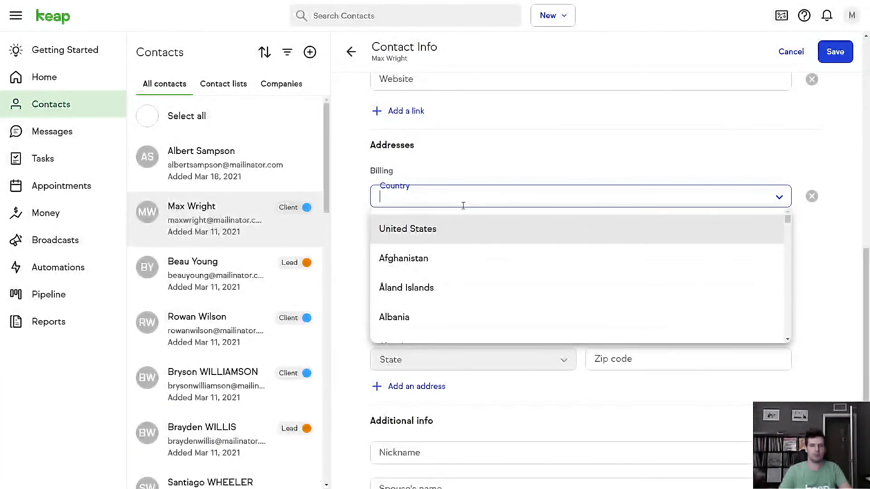
pyautogui.write('Unite')
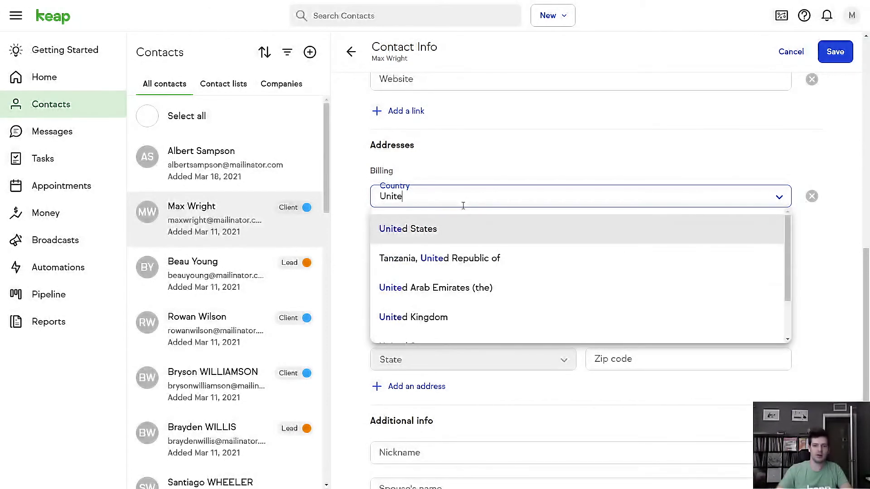
pyautogui.write('d')
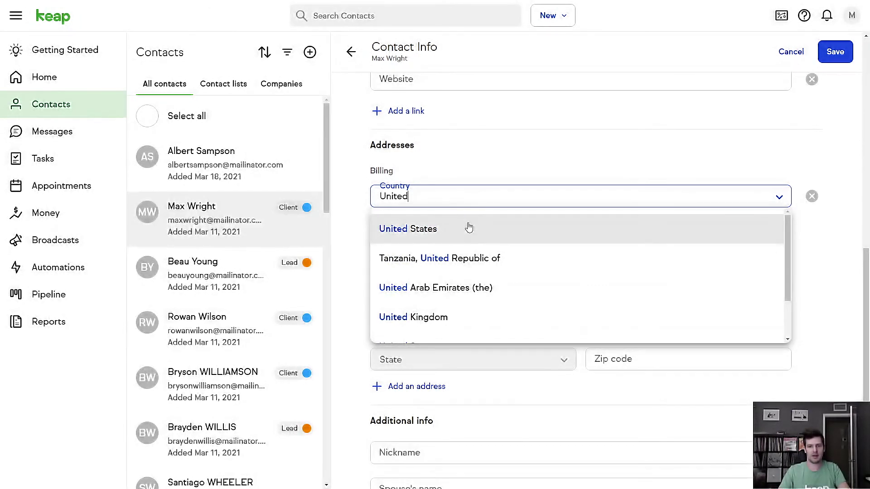
pyautogui.click(490, 237)
pyautogui.click(486, 354)
pyautogui.write('A')
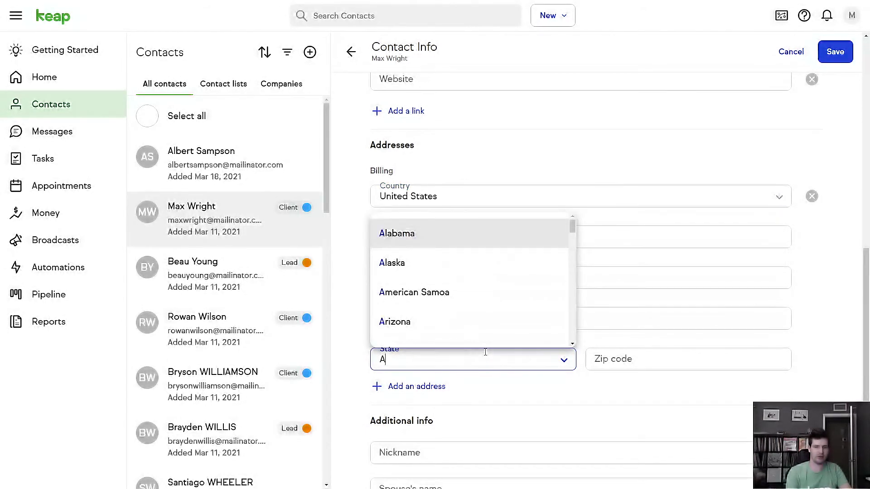
pyautogui.write('riz')
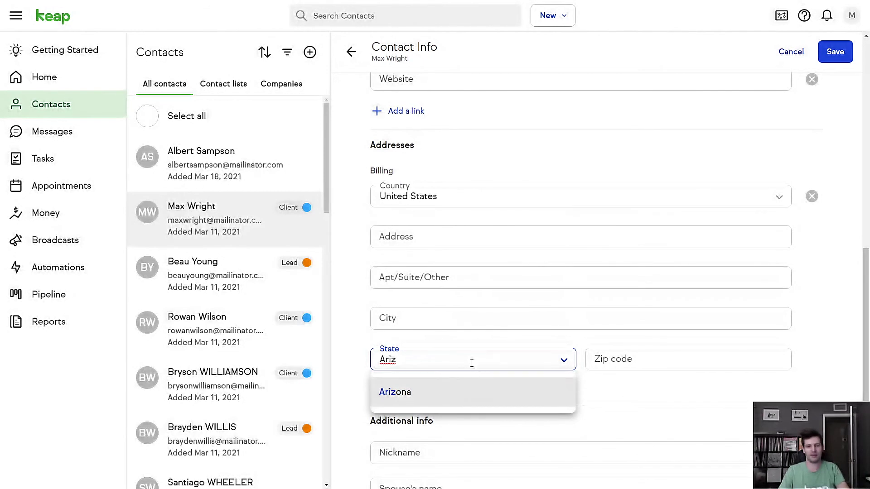
pyautogui.click(459, 394)
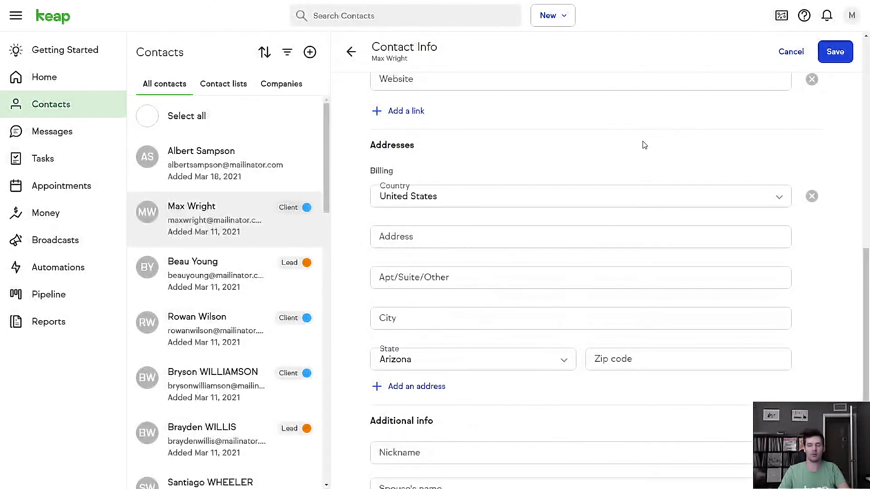
# - Stay on the unsaved contact form and save the new billing address
pyautogui.click(188, 160)
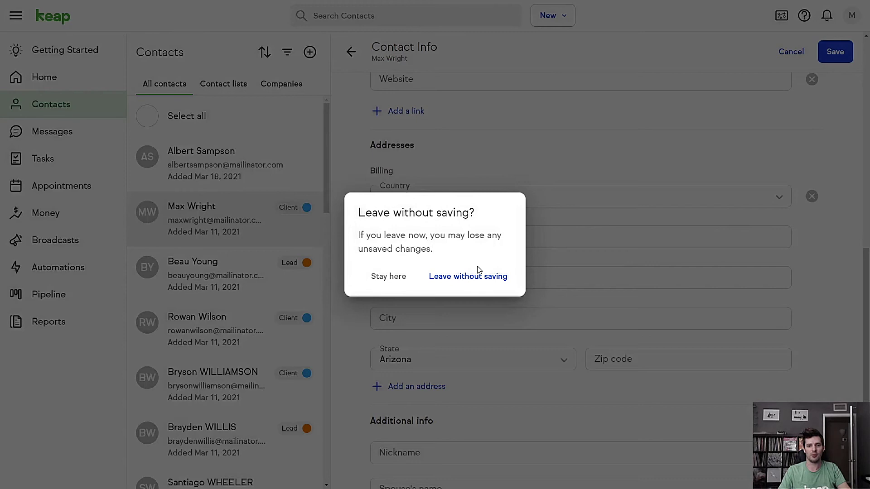
pyautogui.click(388, 276)
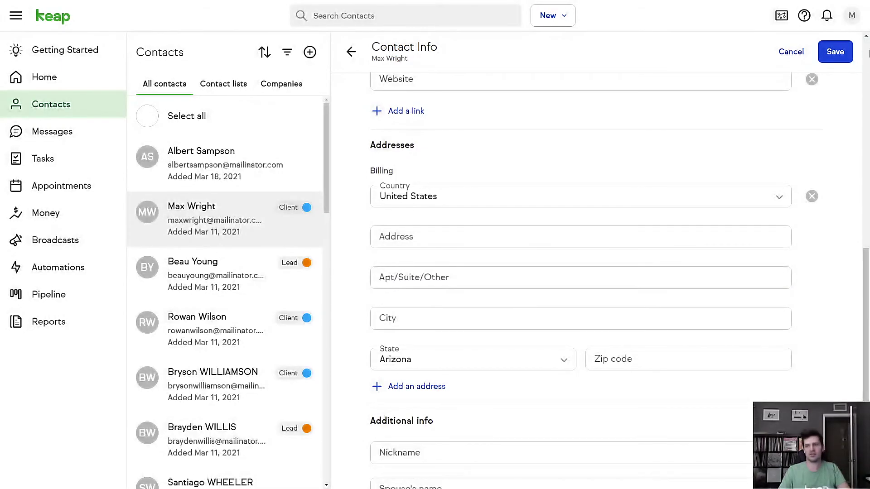
pyautogui.click(835, 51)
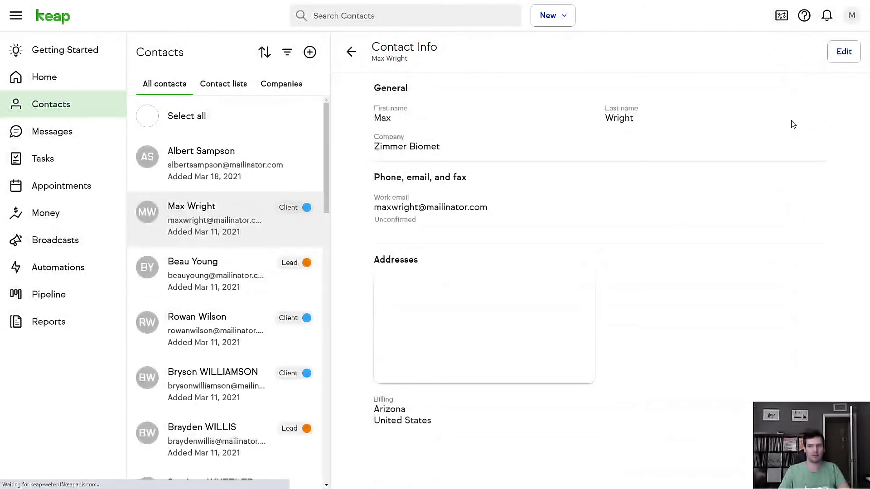
# - Add a Birthday filter with the Between condition and bring up its date picker
pyautogui.click(287, 55)
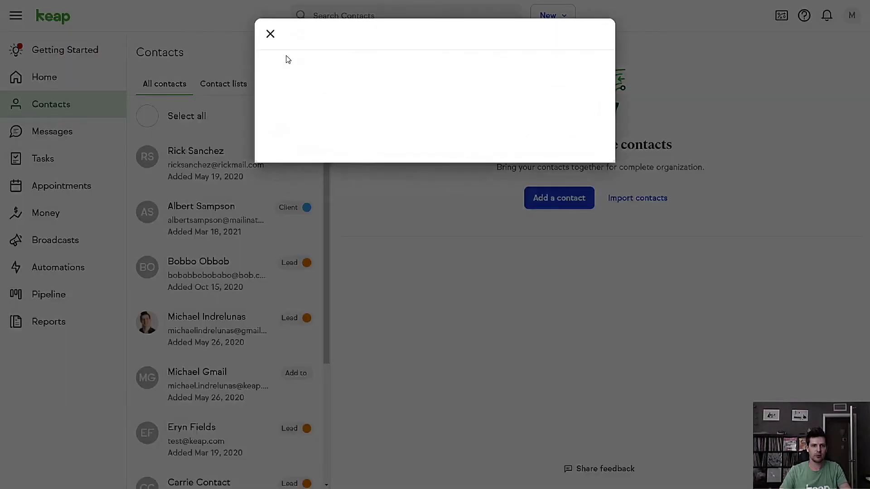
pyautogui.click(333, 74)
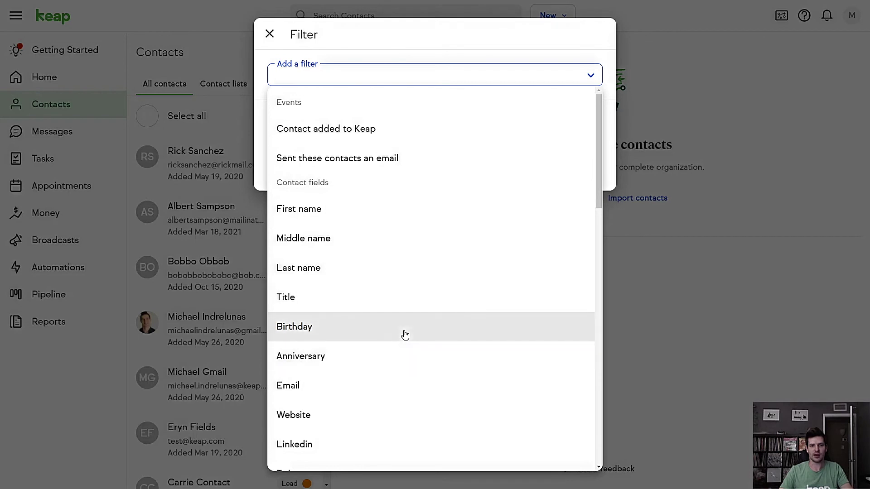
pyautogui.click(405, 336)
pyautogui.click(398, 110)
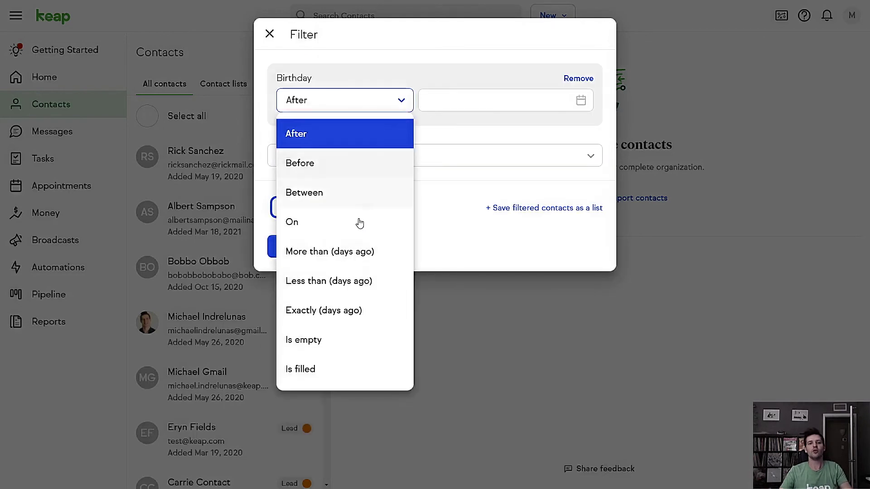
pyautogui.click(319, 193)
pyautogui.click(582, 112)
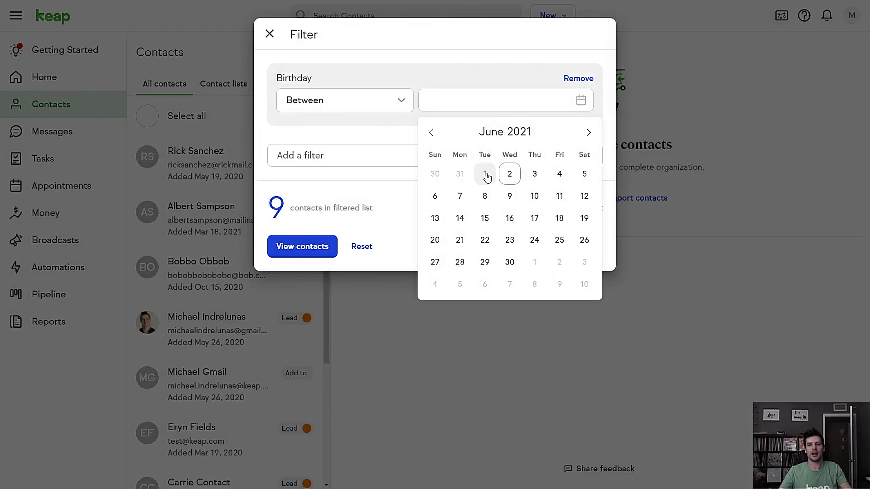